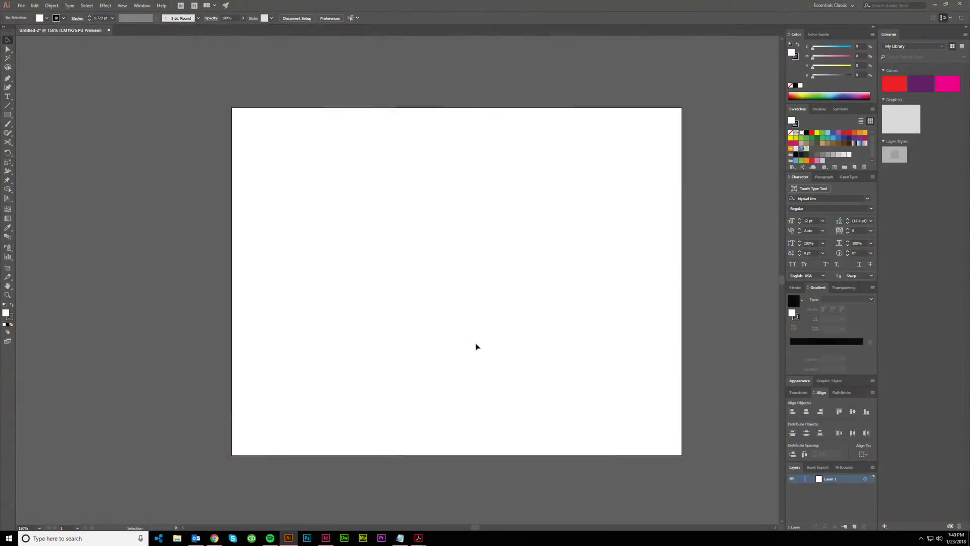
- Confirm the document color mode is set to CMYK
click(21, 6)
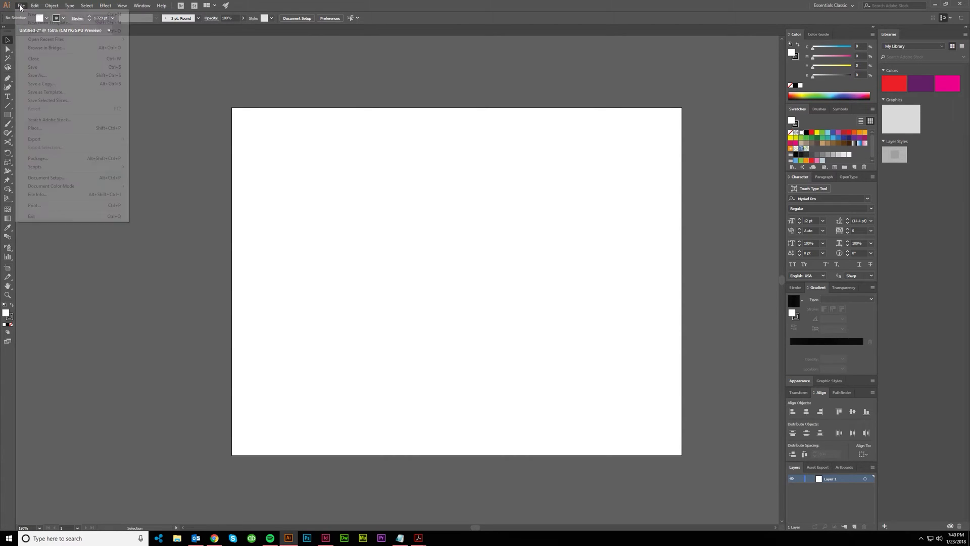
mouse_move(77, 186)
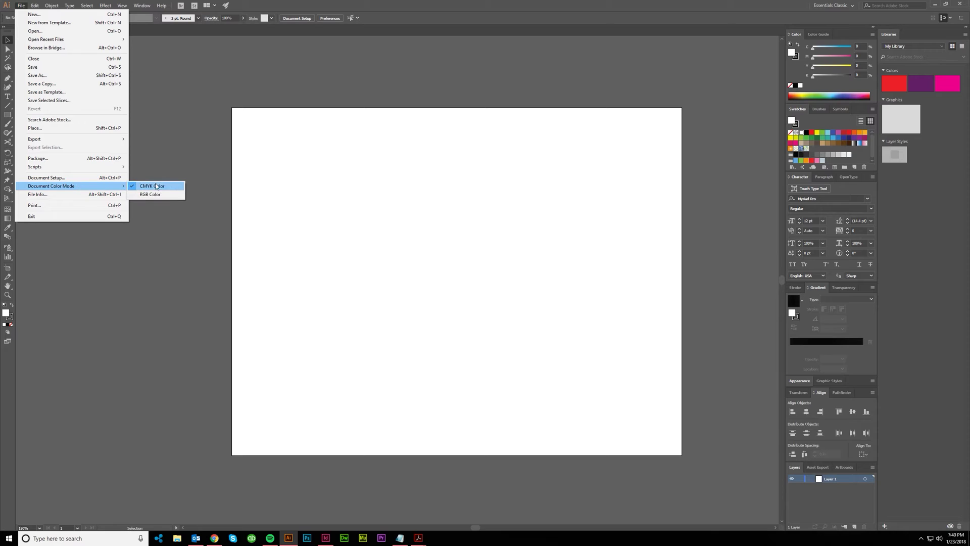
click(162, 186)
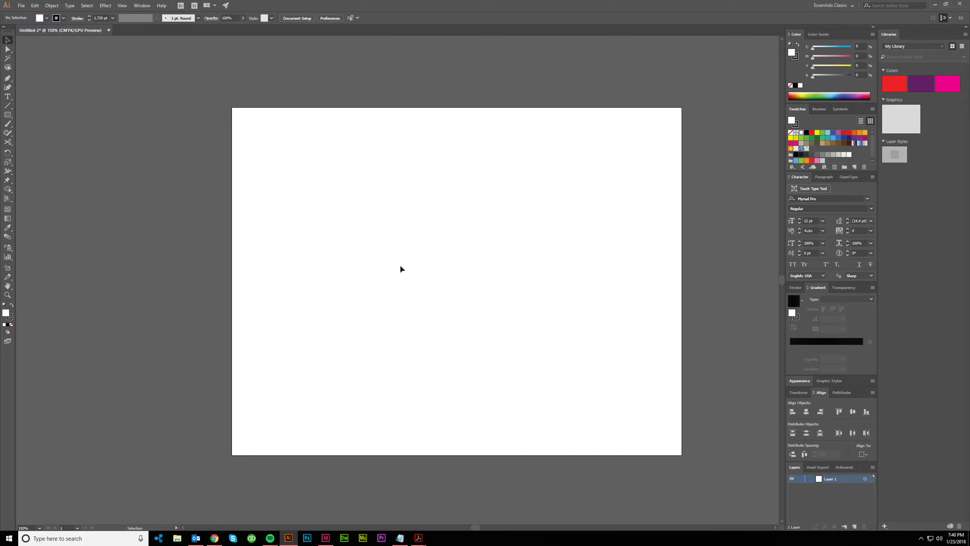
- Draw a square of about 2.4 inches near the artboard's top-left corner
click(7, 115)
drag(281, 152, 388, 258)
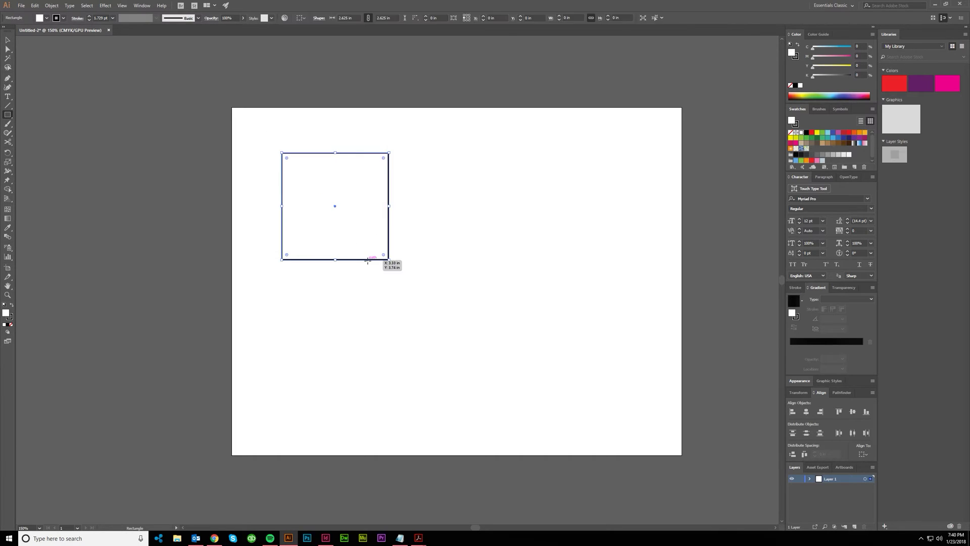
key(ctrl+z)
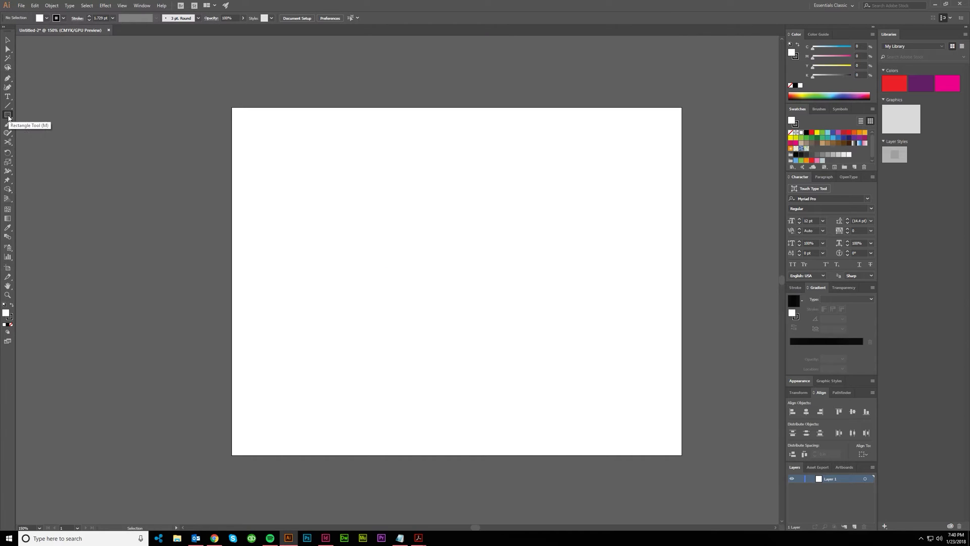
click(6, 117)
drag(250, 121, 350, 218)
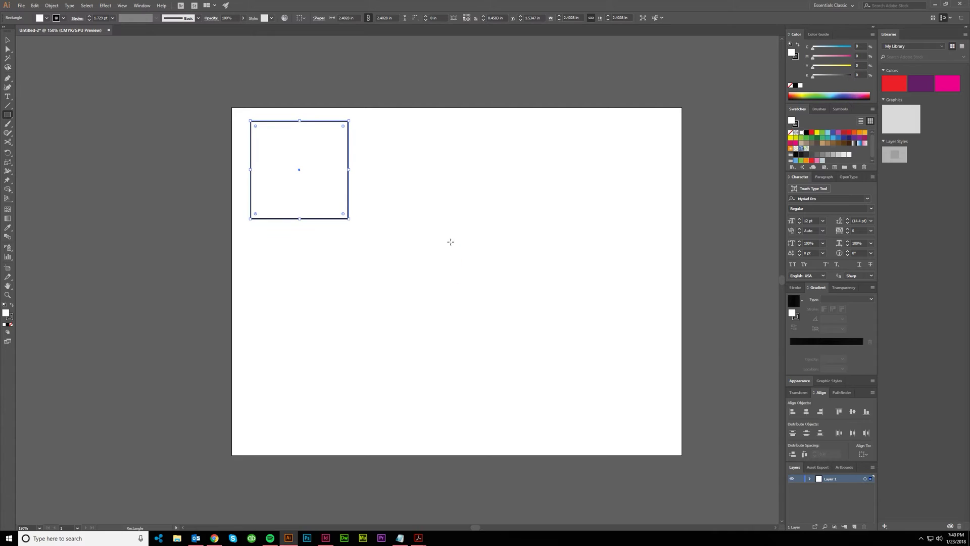
- Select the square and set its stroke to None
click(4, 40)
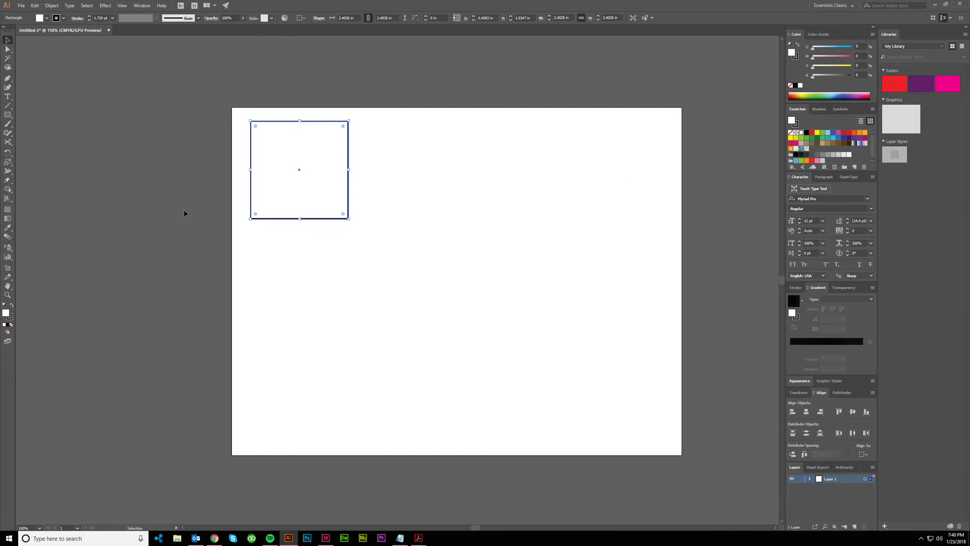
click(307, 268)
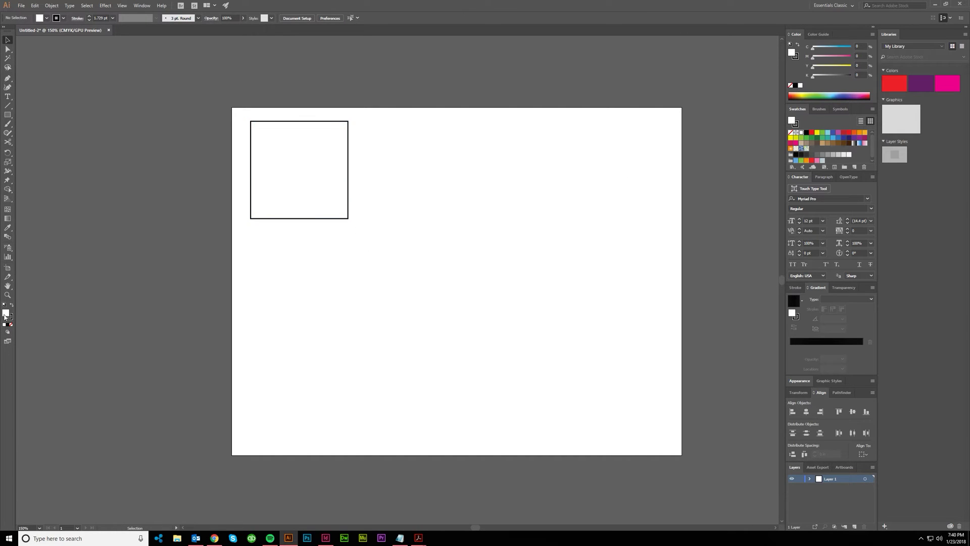
click(348, 205)
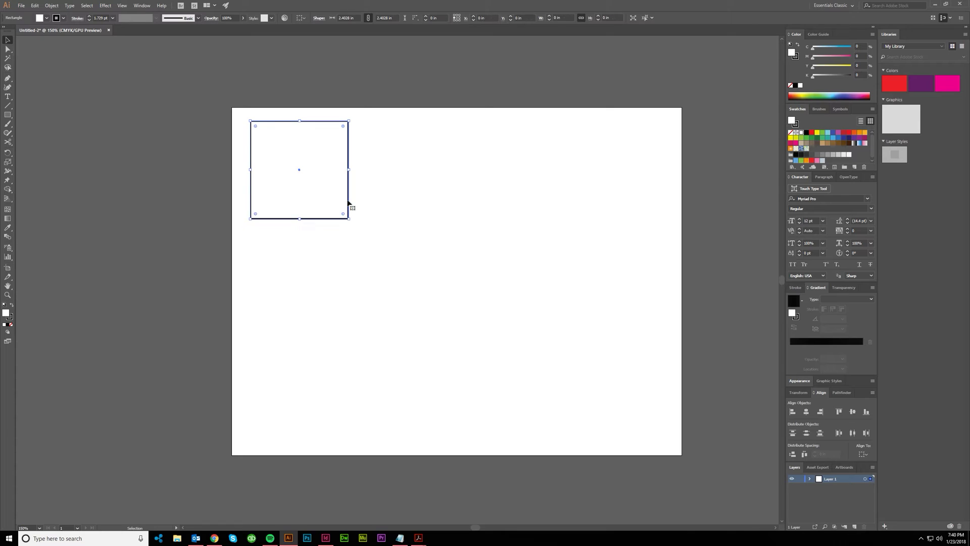
click(796, 57)
click(791, 85)
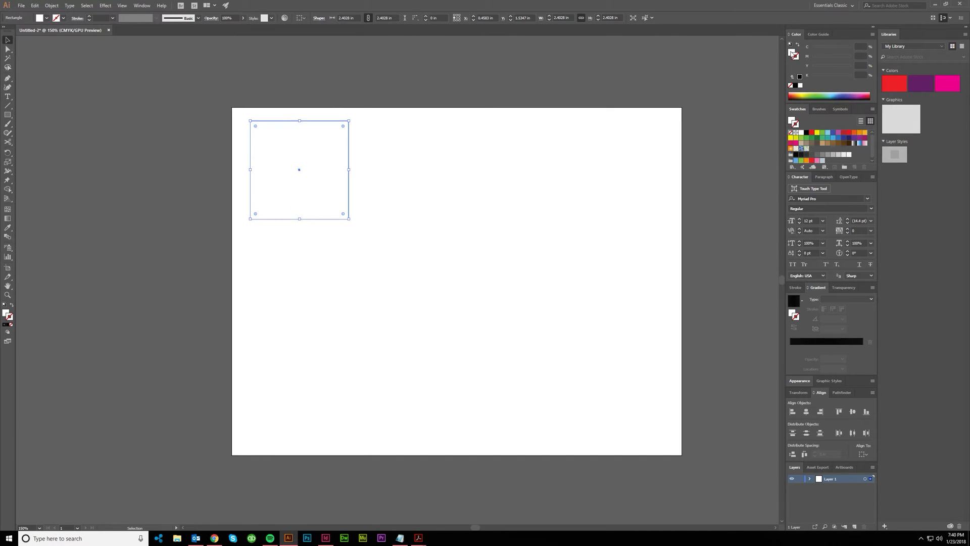
key(x)
- Set the Color panel to CMYK and fill the square pure red with M 100, Y 100
click(873, 34)
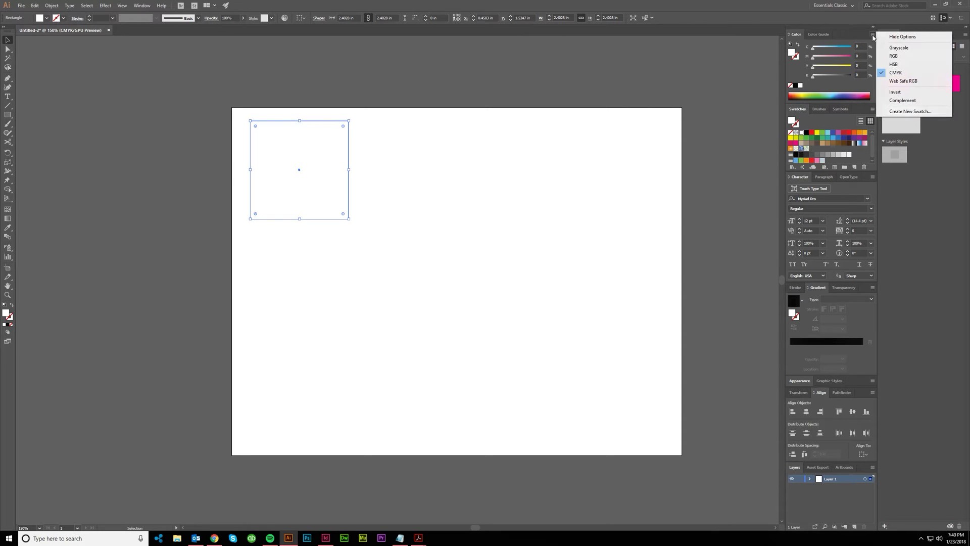
click(900, 77)
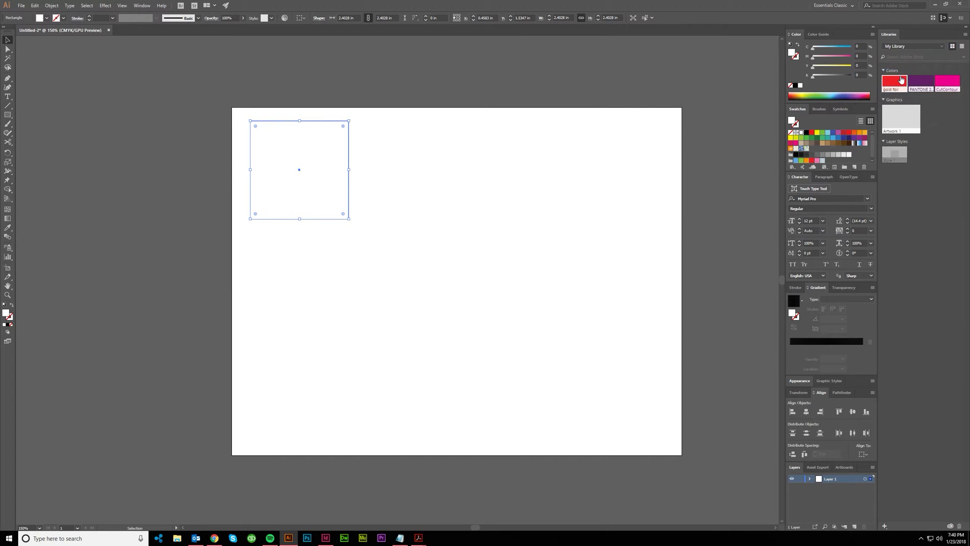
click(861, 46)
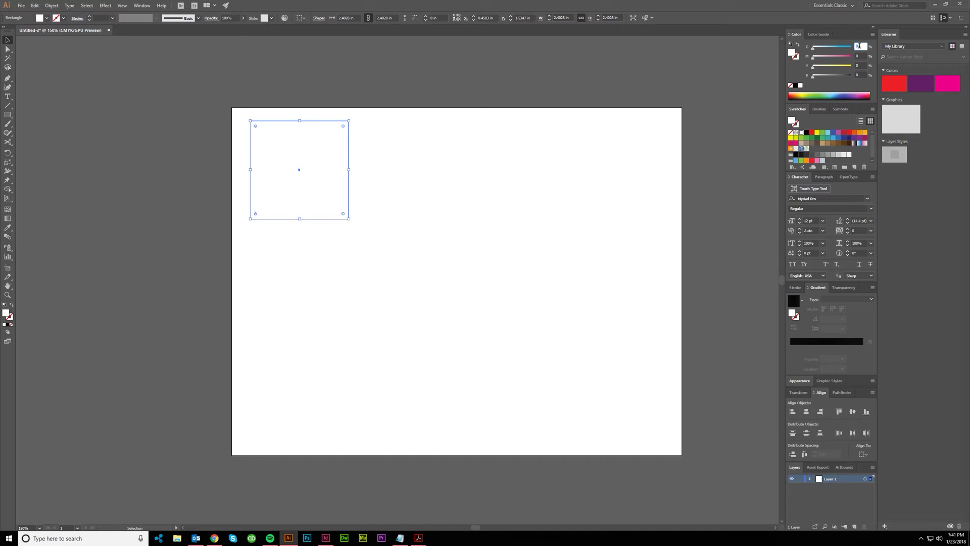
key(Tab)
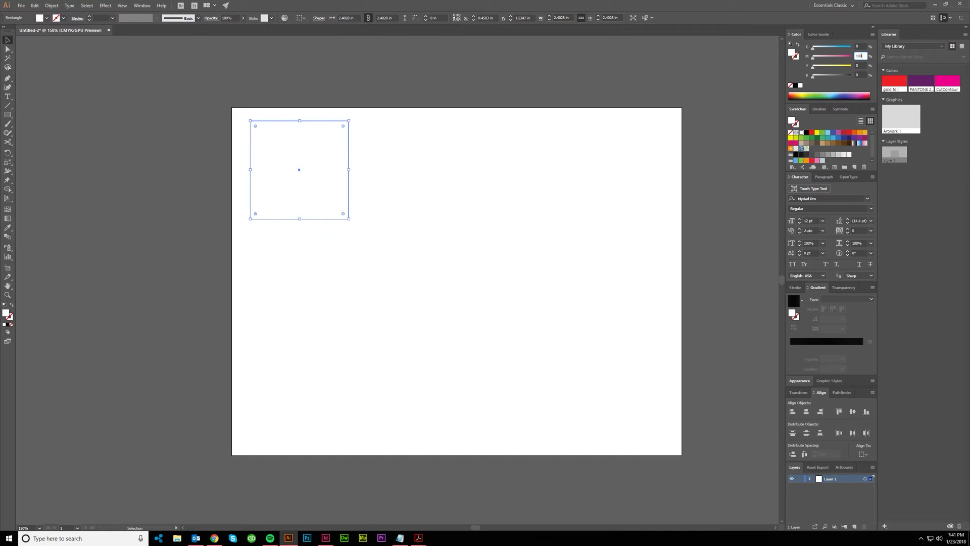
key(Tab)
text(10)
text(0)
key(Tab)
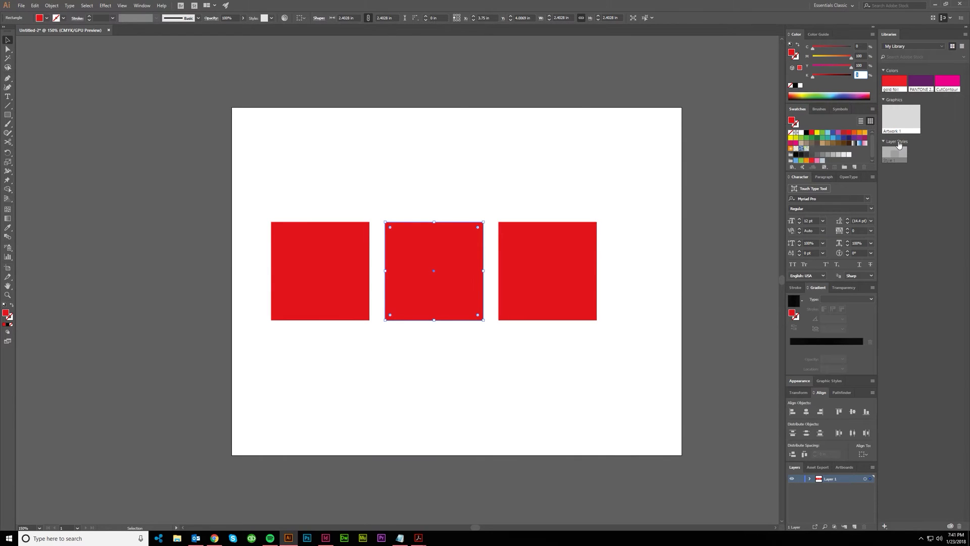
- Darken the middle square to K 25 and move it flush against the left square
text(25)
key(Tab)
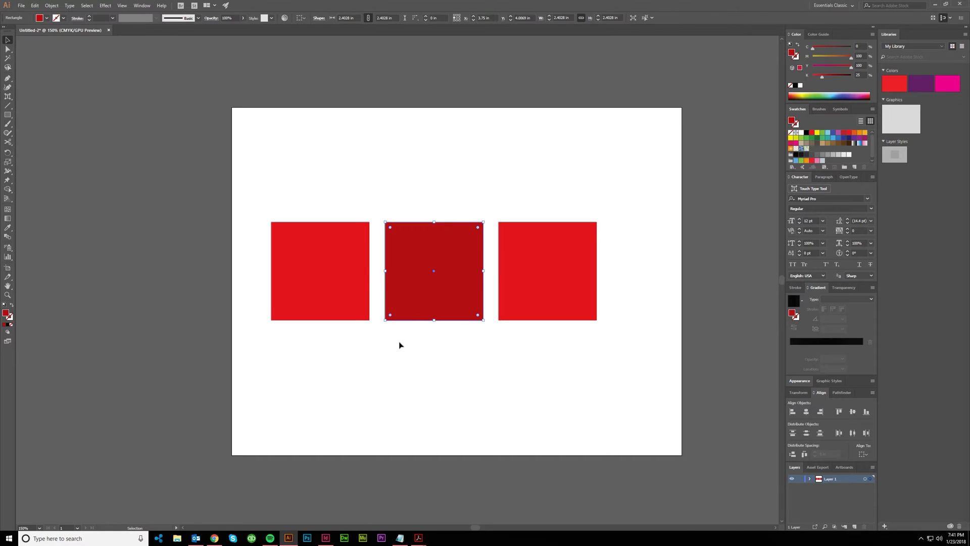
click(399, 345)
click(422, 278)
drag(423, 277, 405, 307)
click(410, 357)
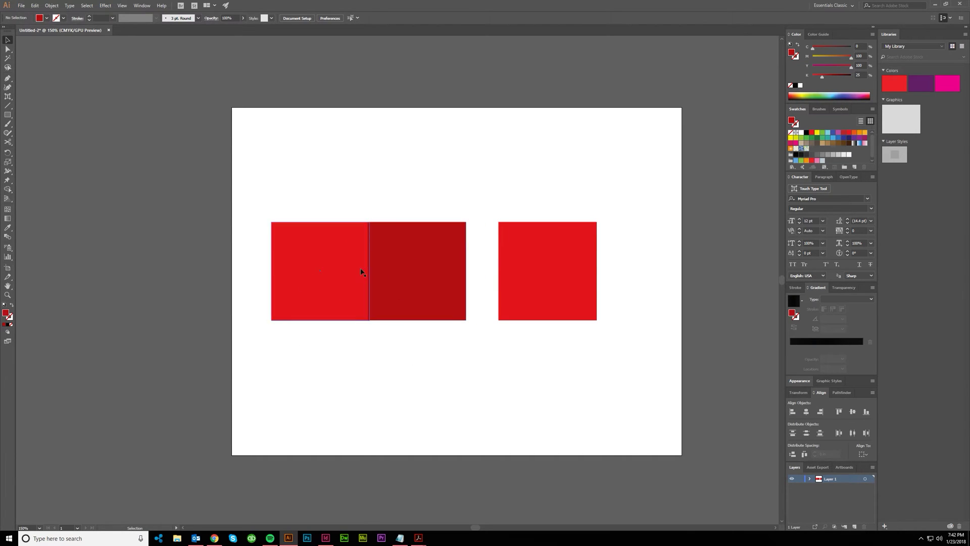
- Try black values of 30, 40, 20 and 10 on the middle square
drag(416, 341, 347, 306)
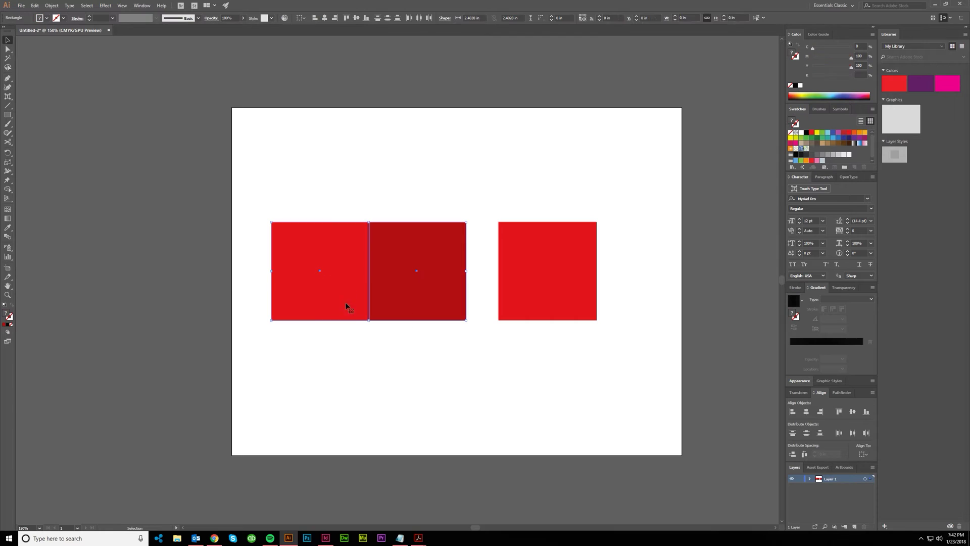
click(379, 373)
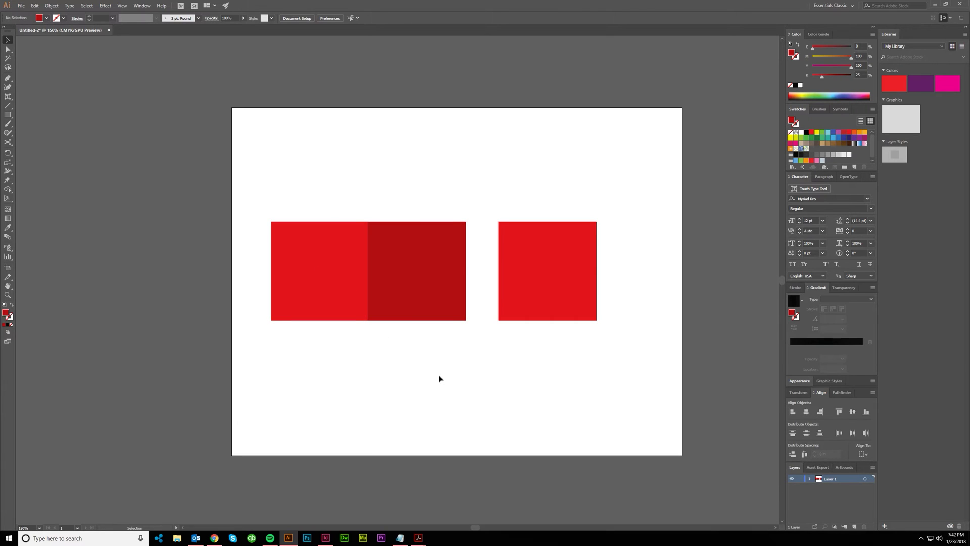
click(422, 299)
click(858, 75)
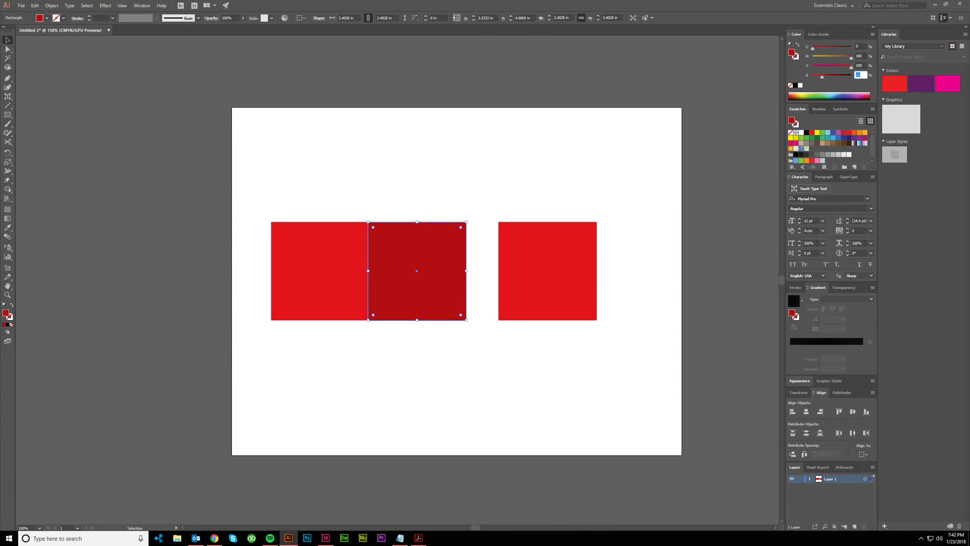
text(30)
key(Return)
text(40)
key(Return)
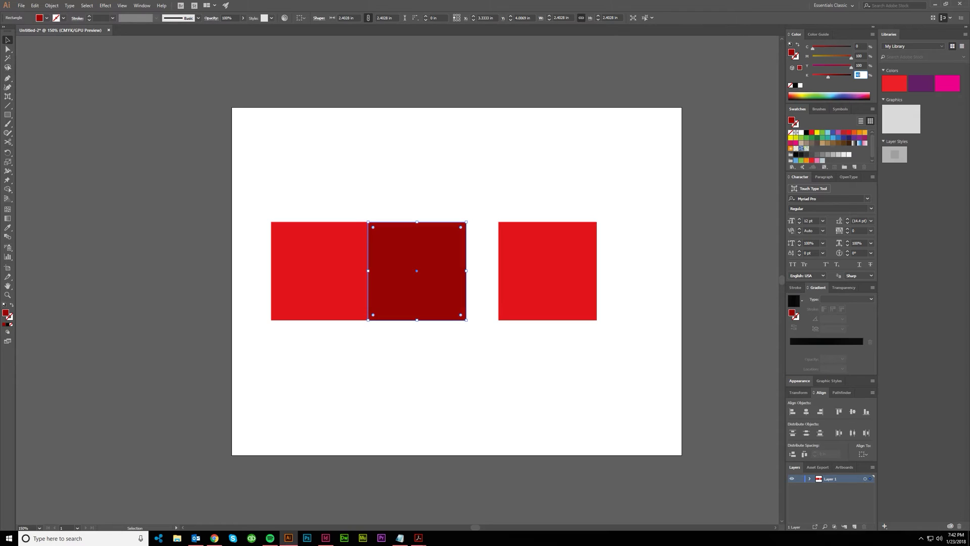
text(20)
key(Return)
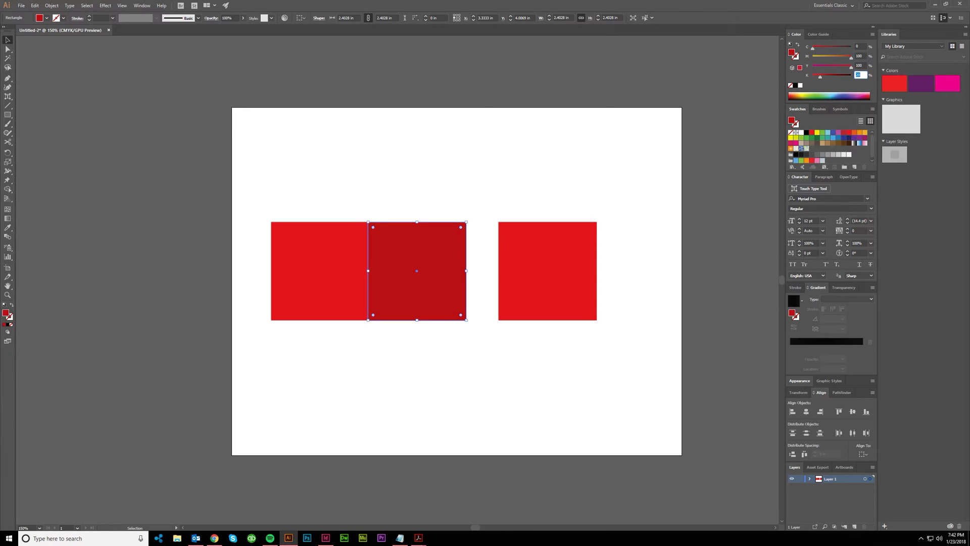
text(10)
key(Return)
- Settle the middle square's black at 50% after trying 20, 30 and 40
text(20)
key(Return)
text(30)
key(Return)
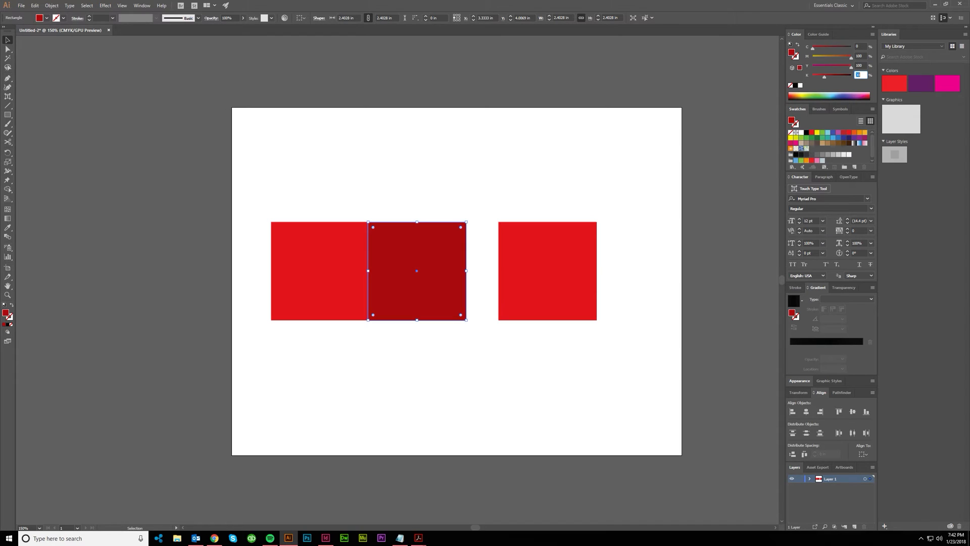
text(50)
key(Return)
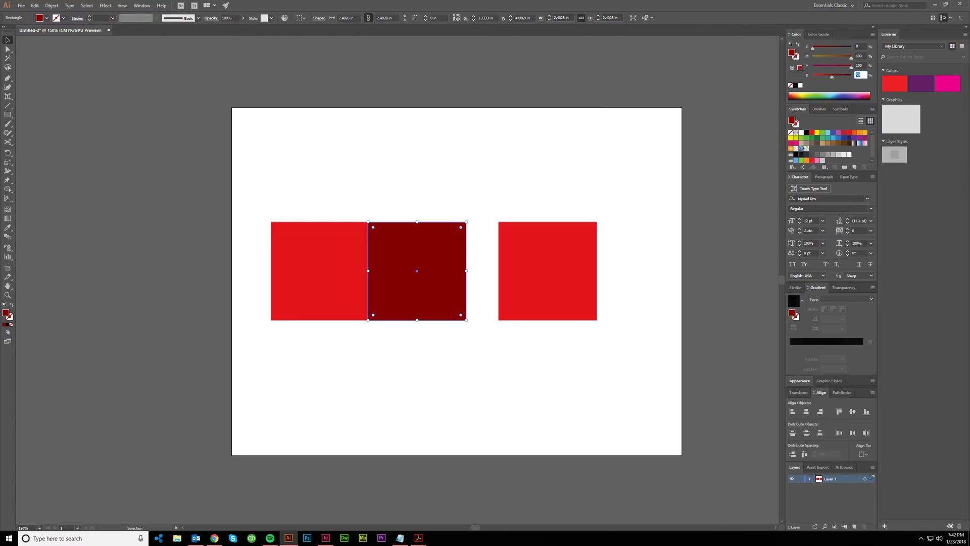
key(shift+Down)
key(shift+Up)
key(shift+Up)
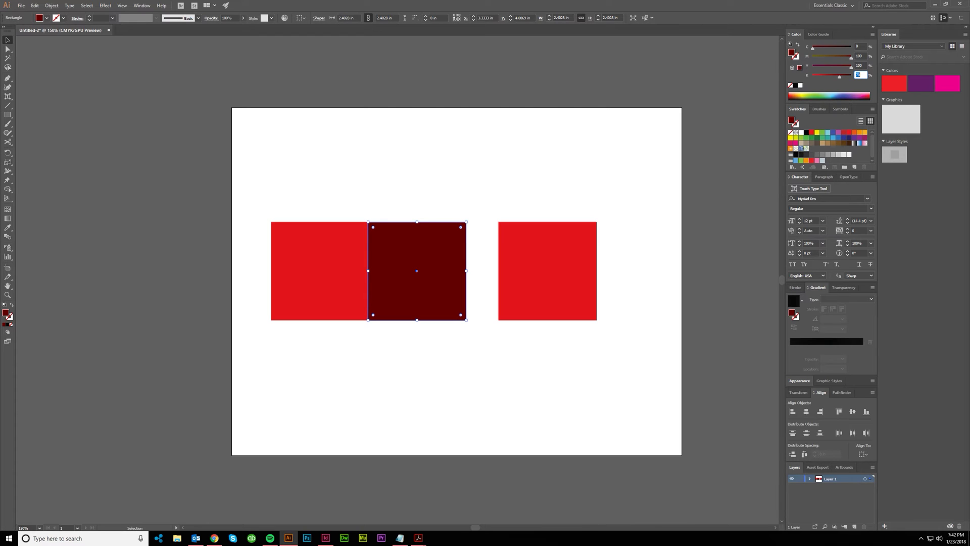
- Give the right square 25% cyan and 25% black
click(498, 190)
click(499, 190)
scroll(422, 277, up, 3)
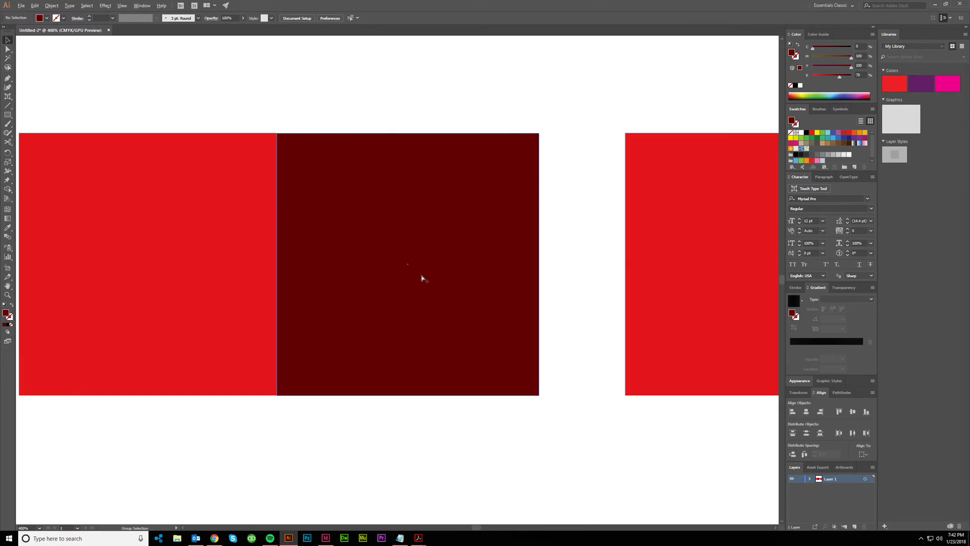
scroll(423, 277, down, 2)
scroll(473, 351, right, 2)
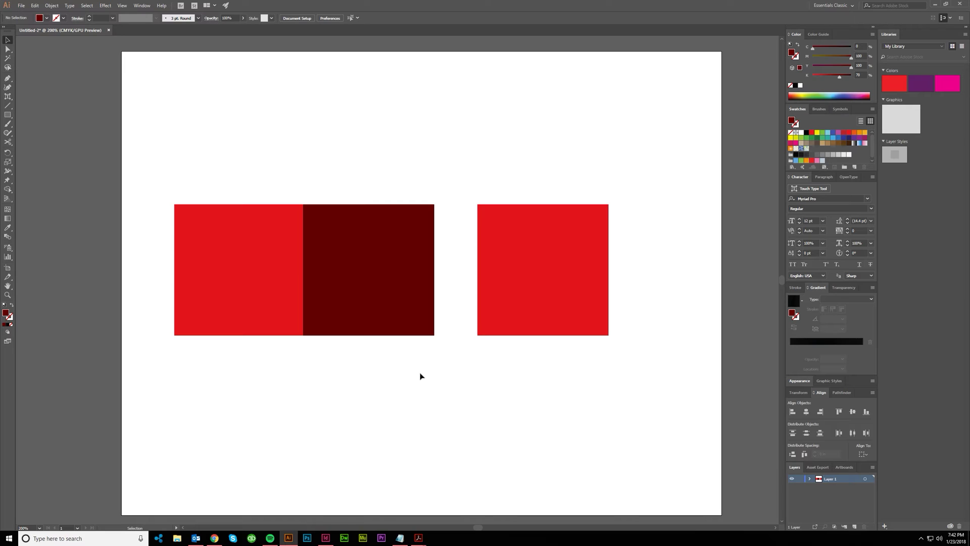
click(537, 274)
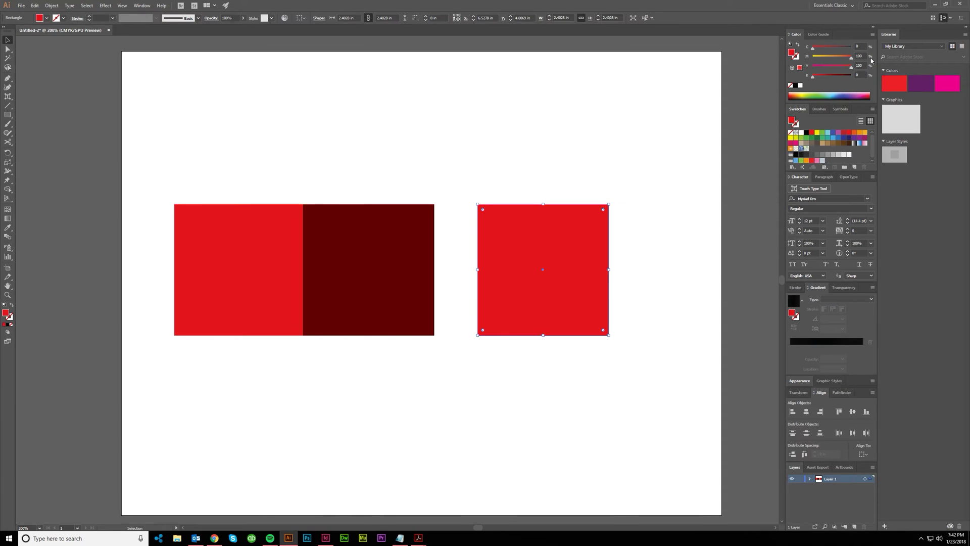
click(859, 46)
text(25)
key(Tab)
key(Tab)
key(Tab)
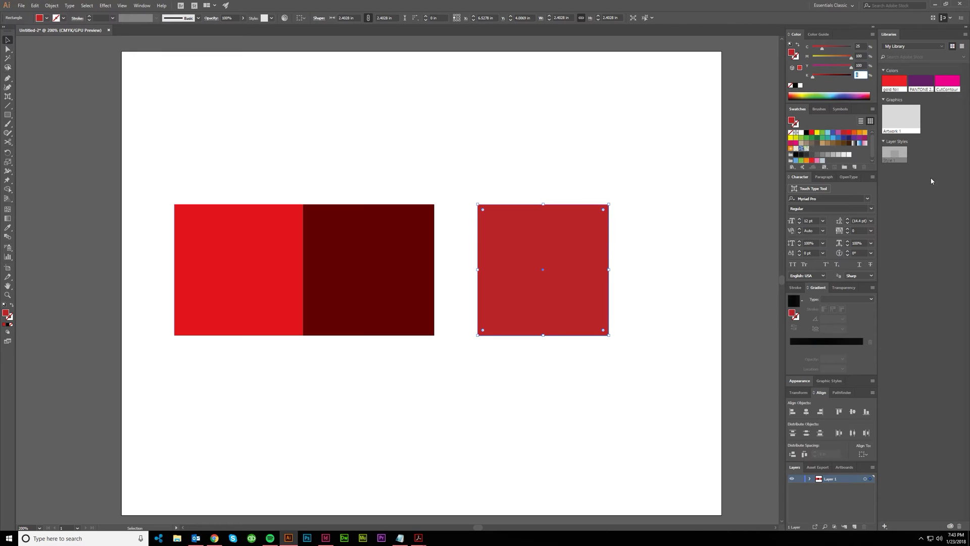
text(25)
key(Tab)
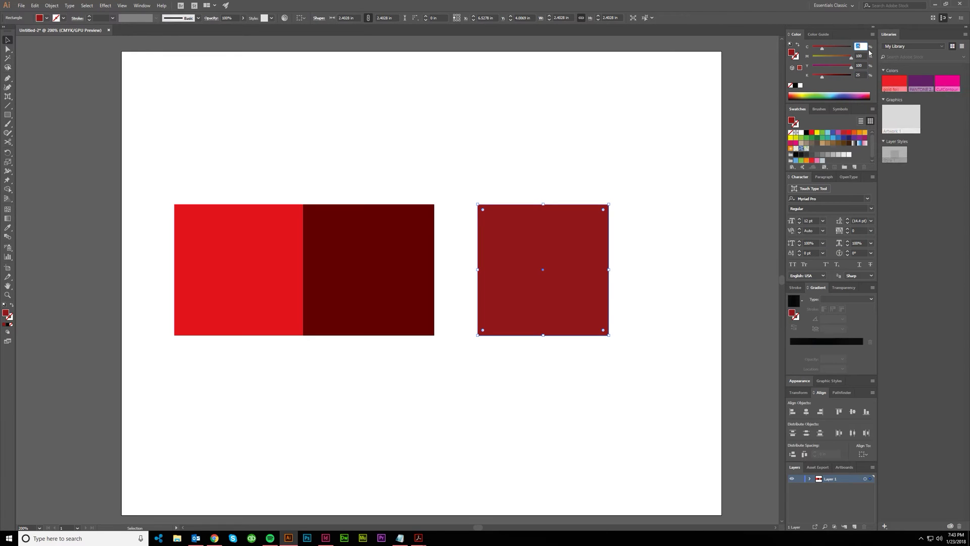
- Move the middle square right, away from the left one, and set its black to 25%
click(644, 174)
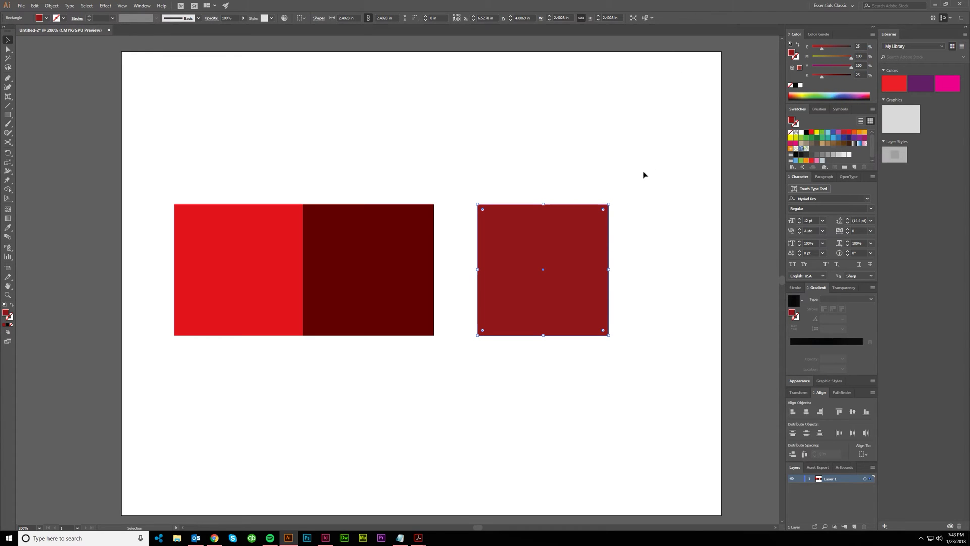
click(643, 175)
drag(398, 305, 431, 306)
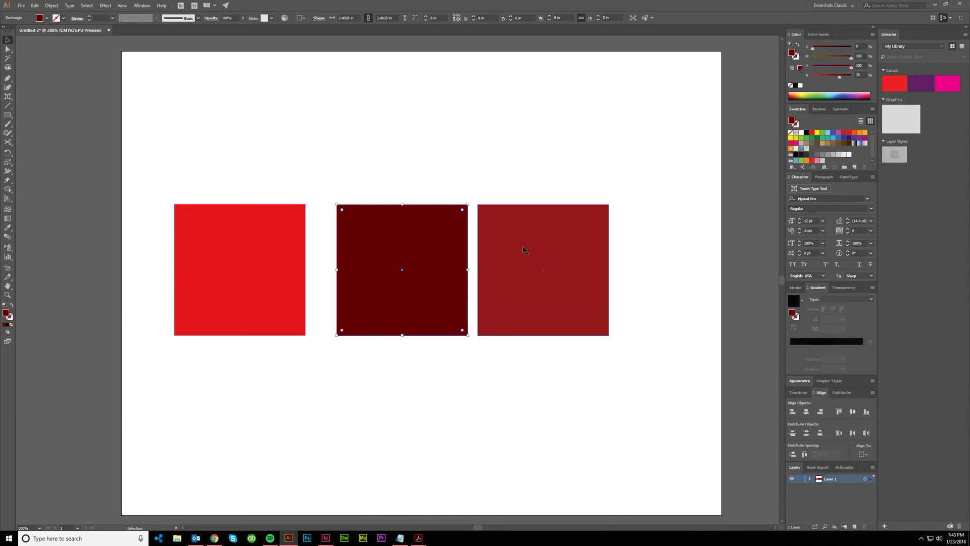
click(859, 74)
text(25)
key(Tab)
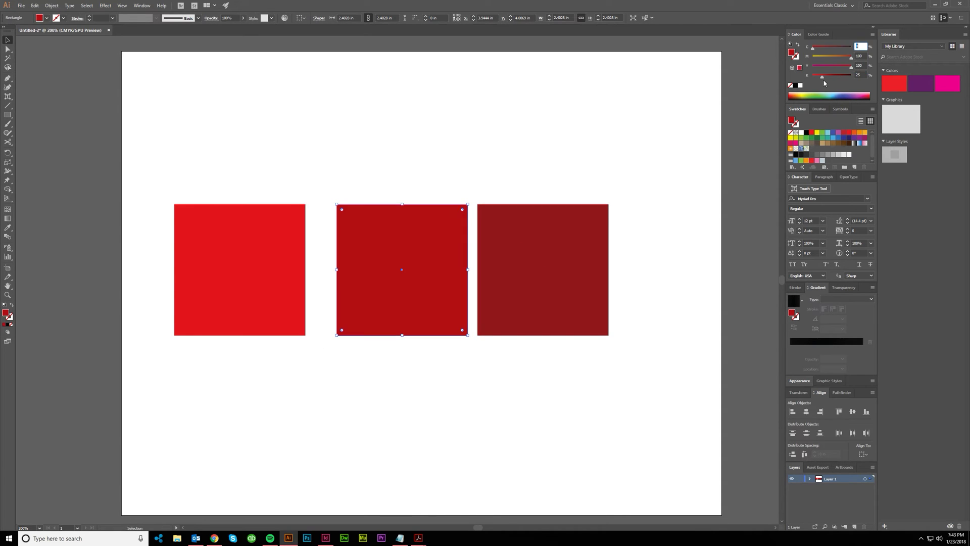
click(495, 152)
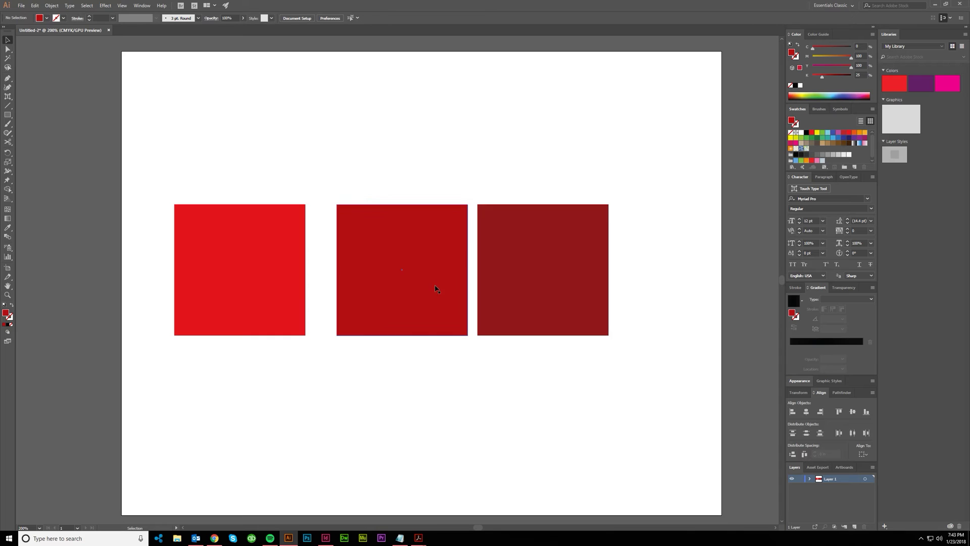
- Distribute the three squares with 0 in spacing and scale them to about 13 in wide
key(ctrl+a)
click(223, 307)
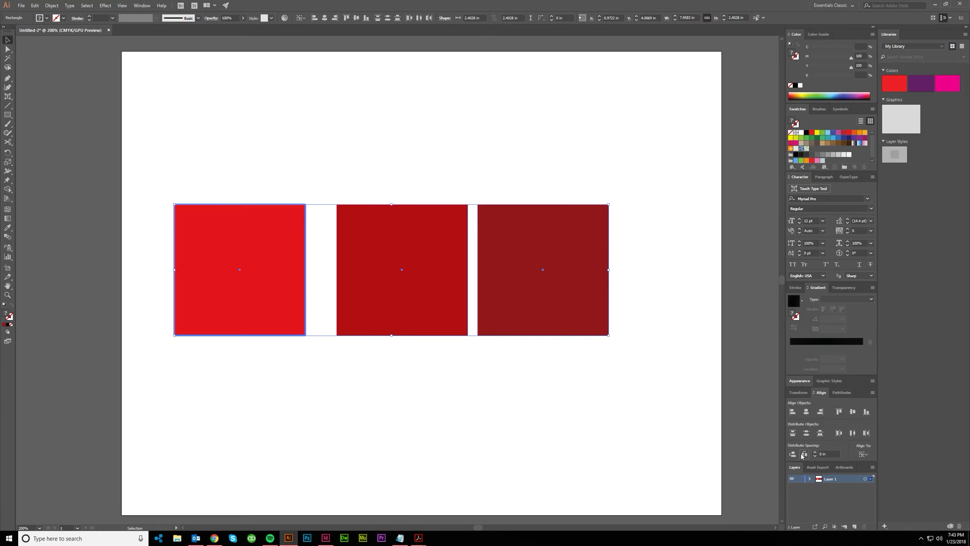
click(804, 454)
drag(565, 273, 726, 270)
click(568, 457)
scroll(495, 418, right, 1)
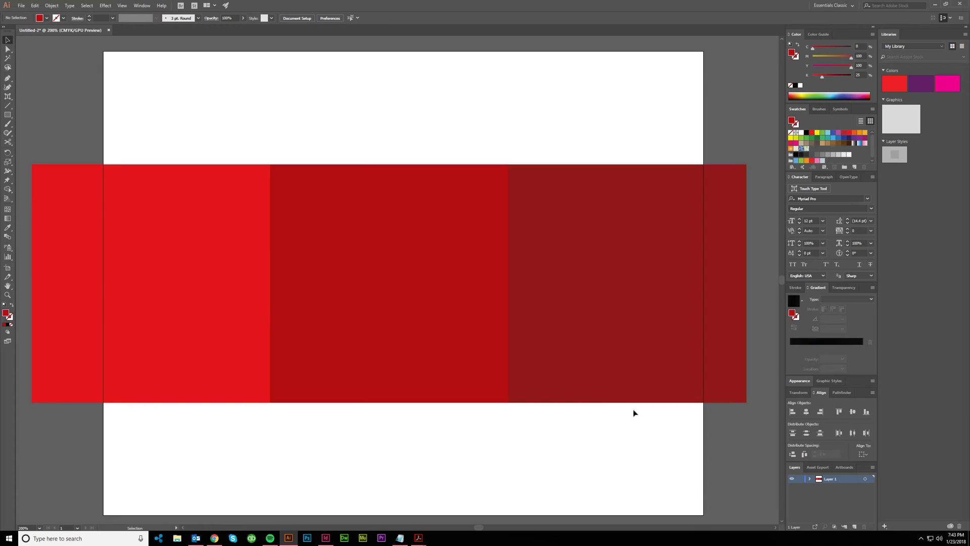
- Select only the right rectangle with the Direct Selection tool
key(a)
scroll(606, 420, right, 1)
scroll(580, 424, left, 2)
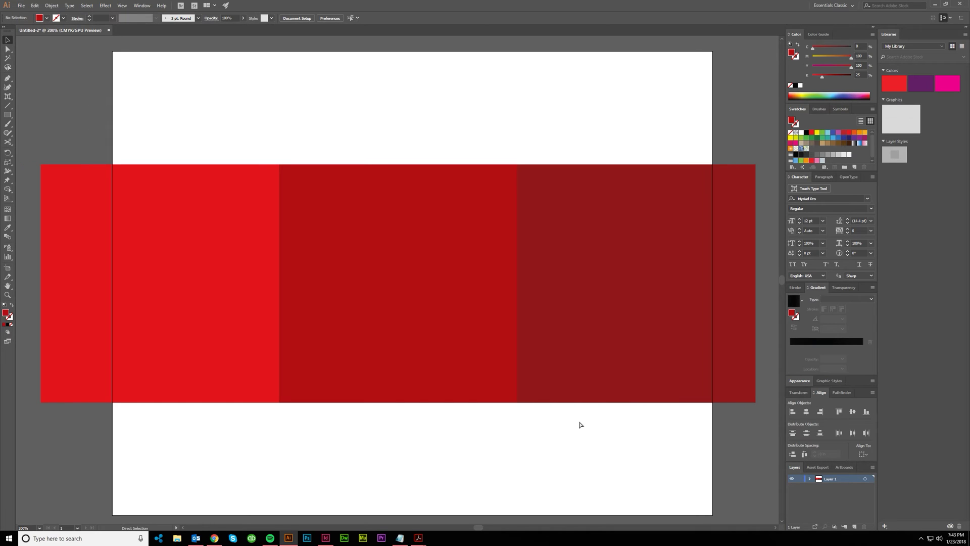
drag(590, 431, 401, 298)
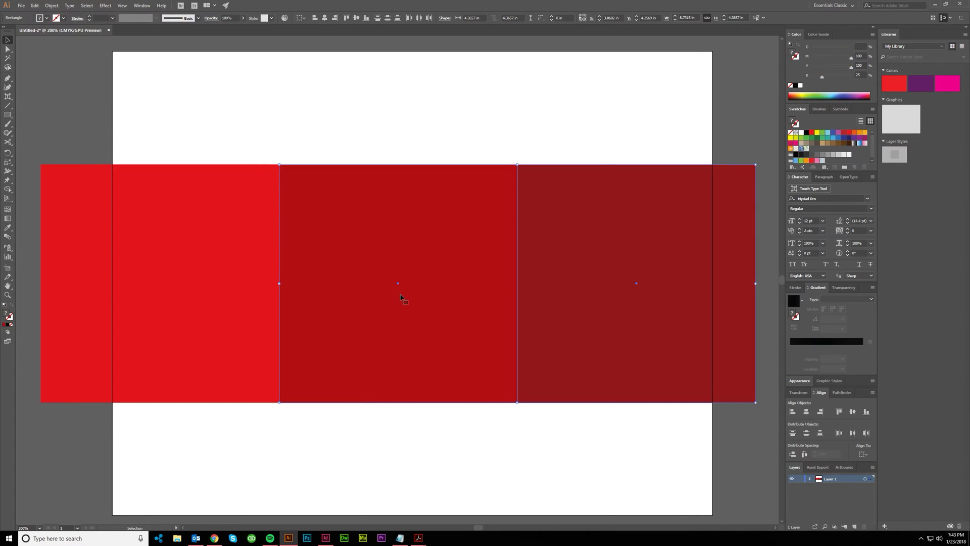
click(496, 142)
click(593, 190)
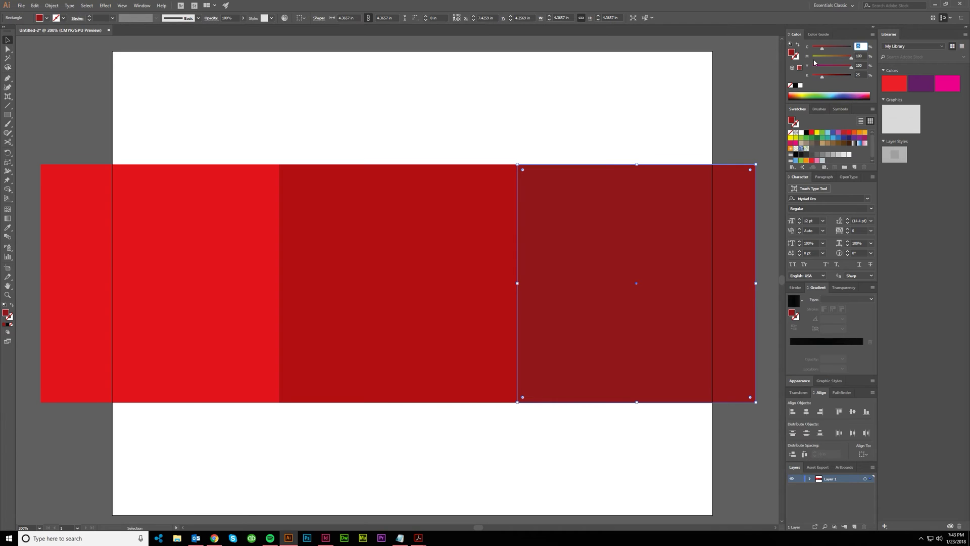
- Try 35% and 20% black on the right rectangle, then undo back to 25%
text(35)
key(Tab)
text(20)
key(Tab)
key(ctrl+minus)
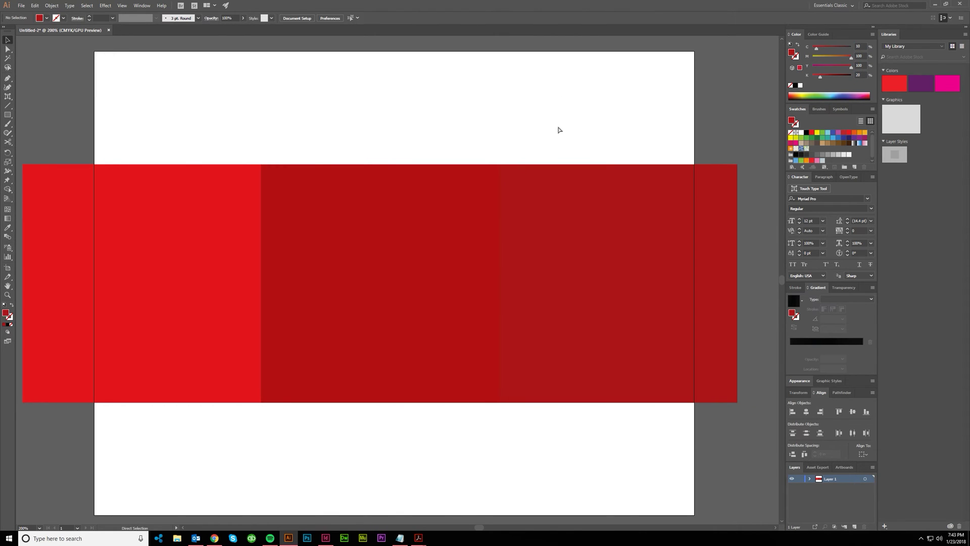
key(ctrl+z)
click(570, 125)
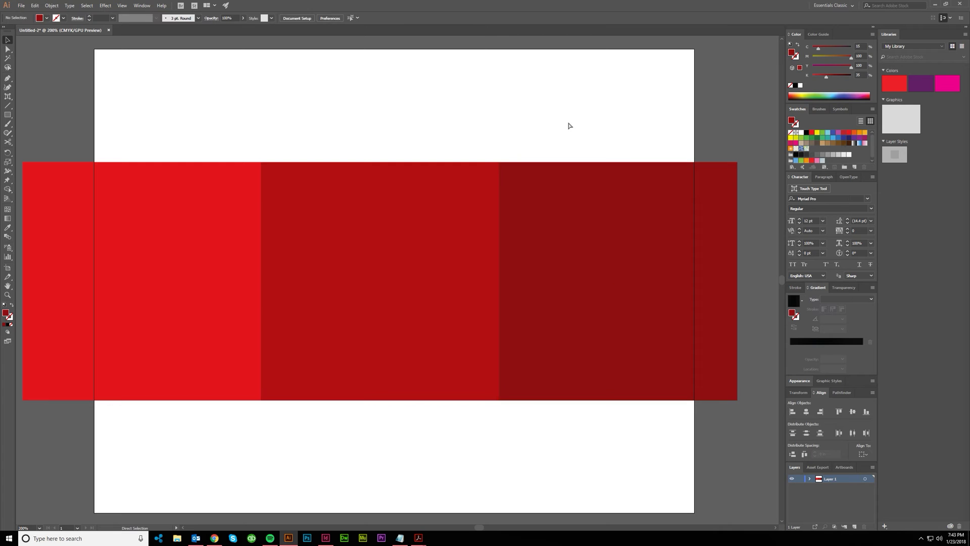
key(ctrl+z)
key(ctrl+z)
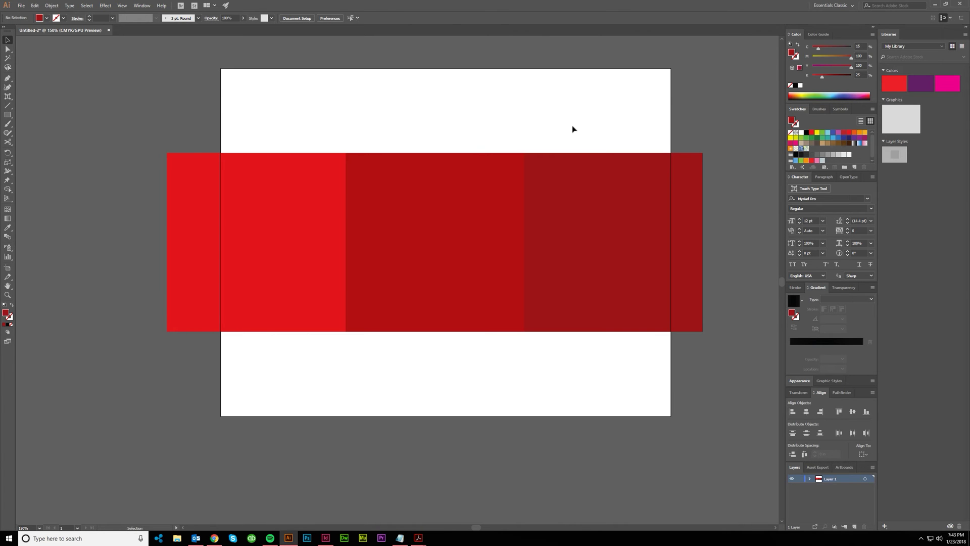